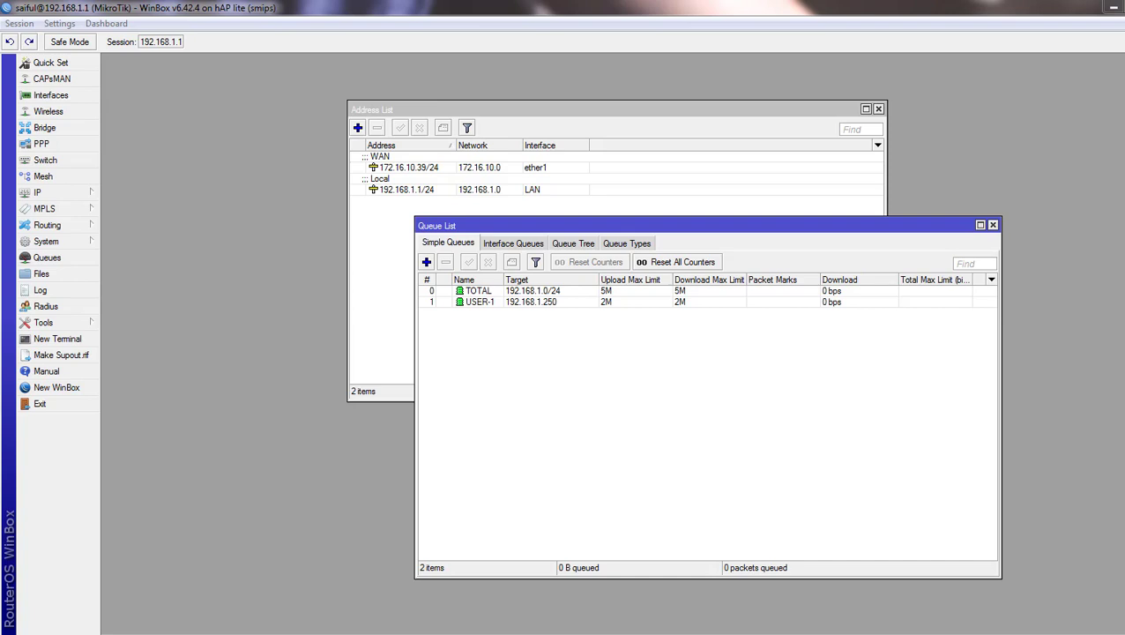
Step: Ping mikrotik.com in Command Prompt to find its address, 159.148.147.196
{"action": "left_click", "coordinate": [294, 543]}
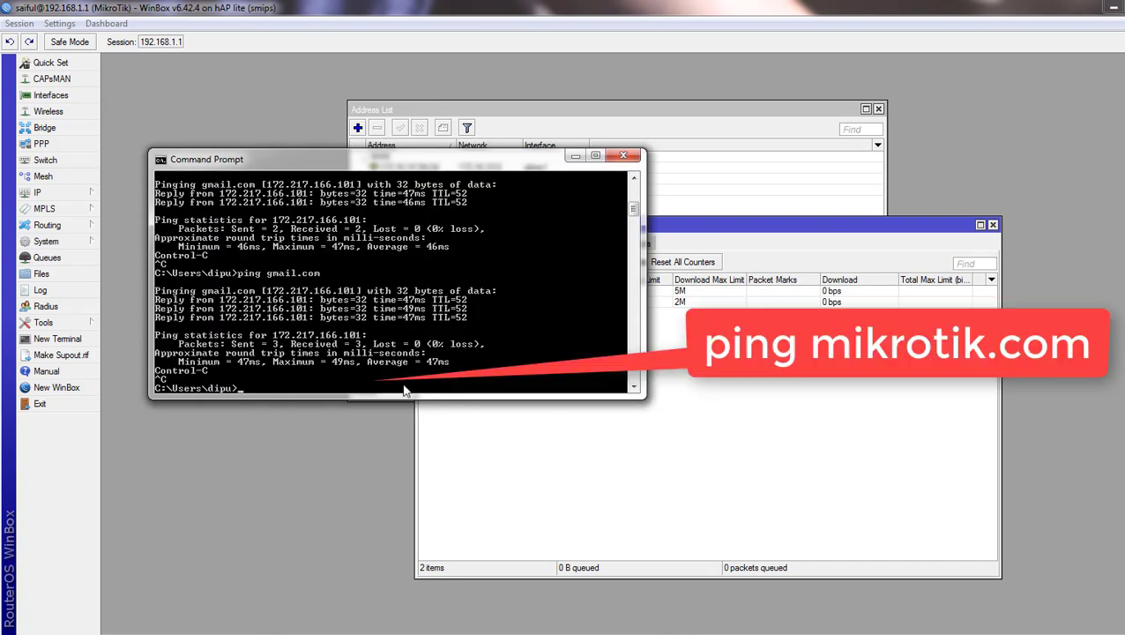
{"action": "type", "text": "ping "}
{"action": "type", "text": "mikr"}
{"action": "type", "text": "otik.com"}
{"action": "key", "text": "Return"}
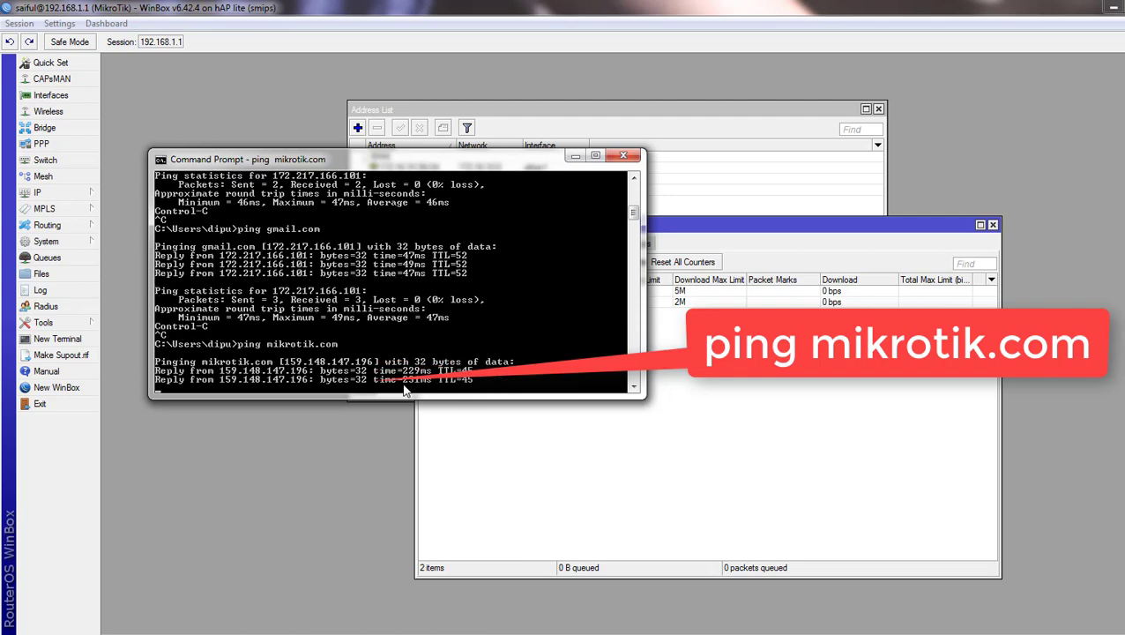
{"action": "key", "text": "ctrl+c"}
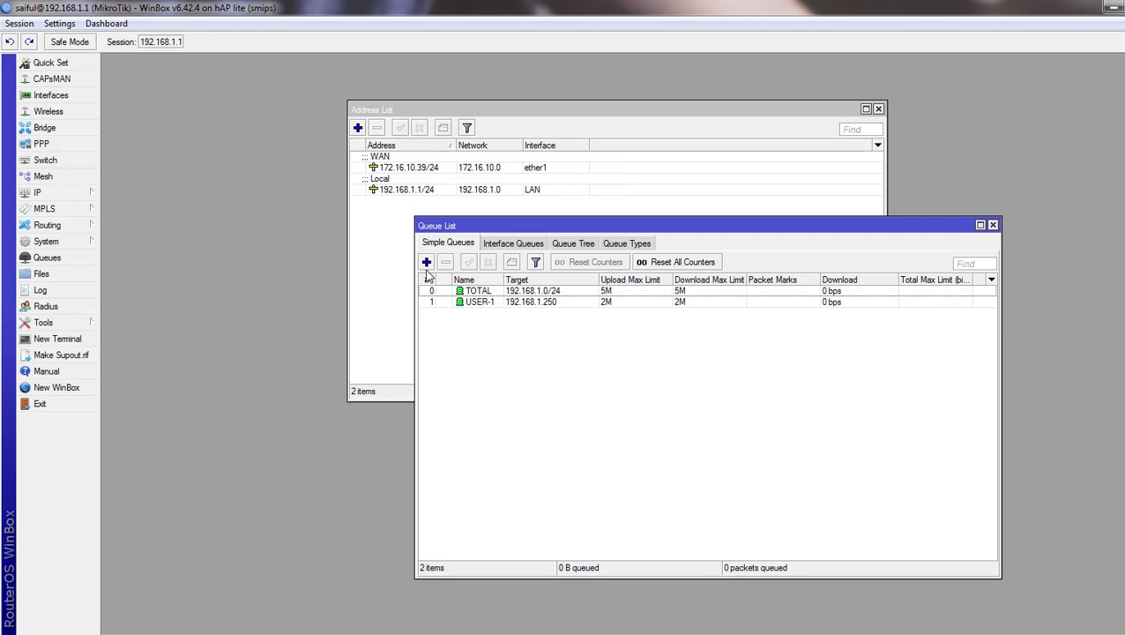
Step: Add a simple queue named Mikrotik-Site, keeping the default 0.0.0.0/0 target
{"action": "left_click", "coordinate": [426, 262]}
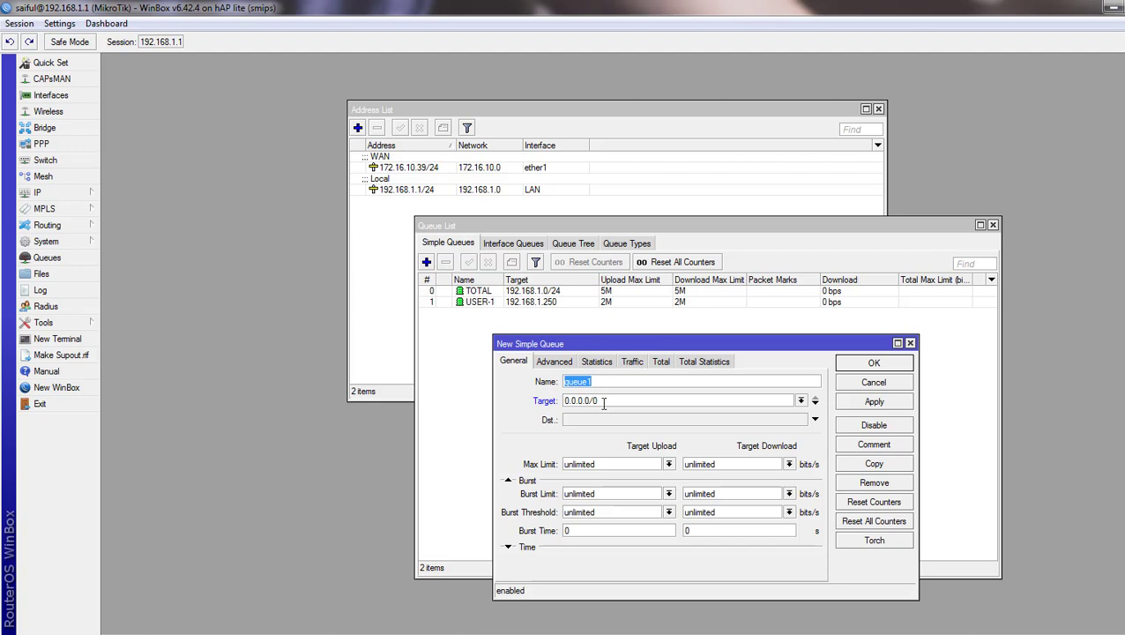
{"action": "type", "text": "Mik"}
{"action": "type", "text": "r"}
{"action": "type", "text": "o"}
{"action": "type", "text": "t"}
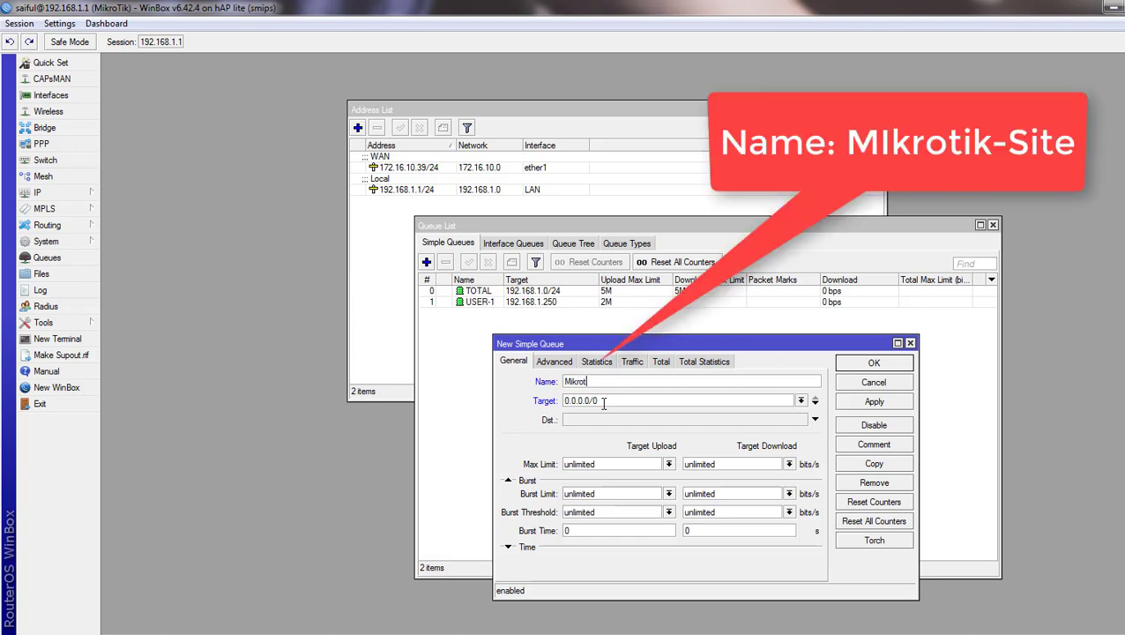
{"action": "type", "text": "ik-"}
{"action": "type", "text": "Site"}
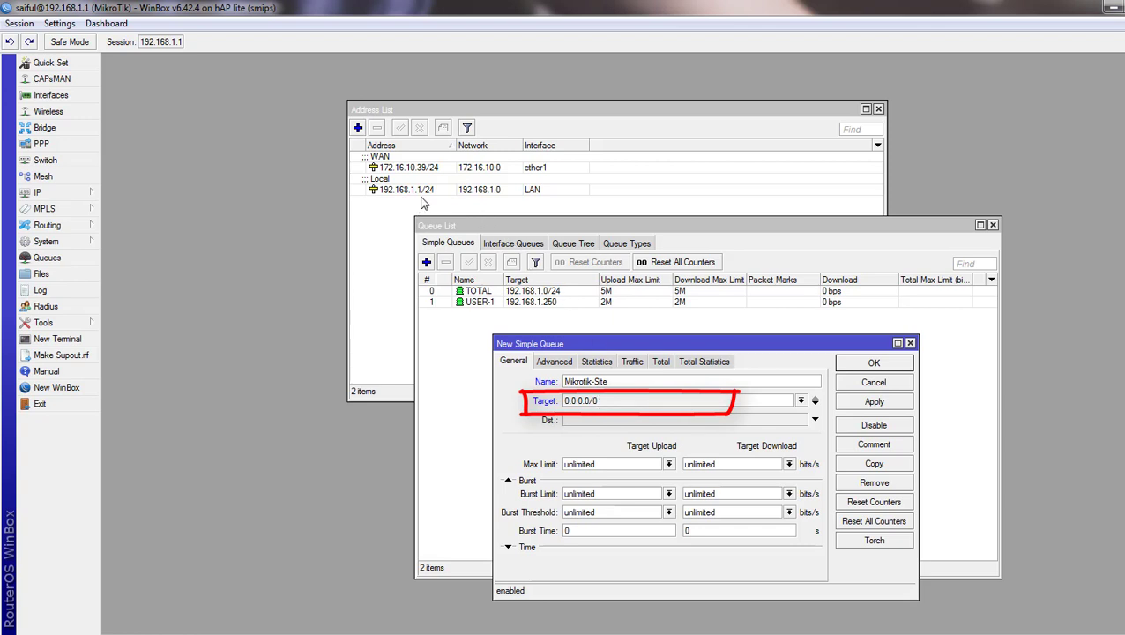
{"action": "double_click", "coordinate": [580, 399]}
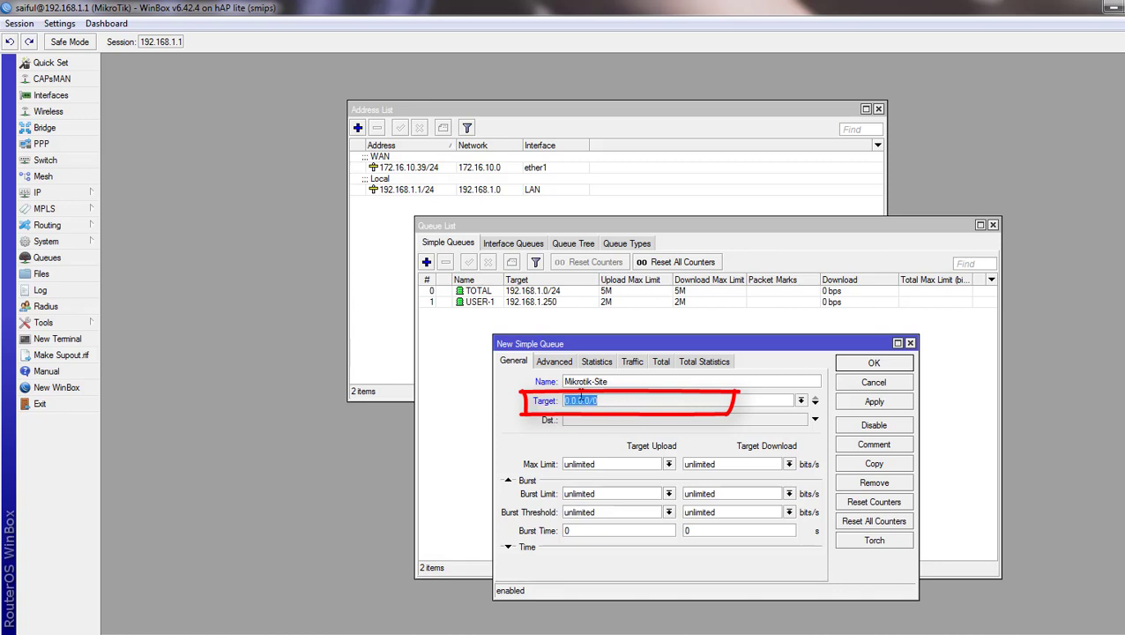
{"action": "left_click", "coordinate": [620, 402]}
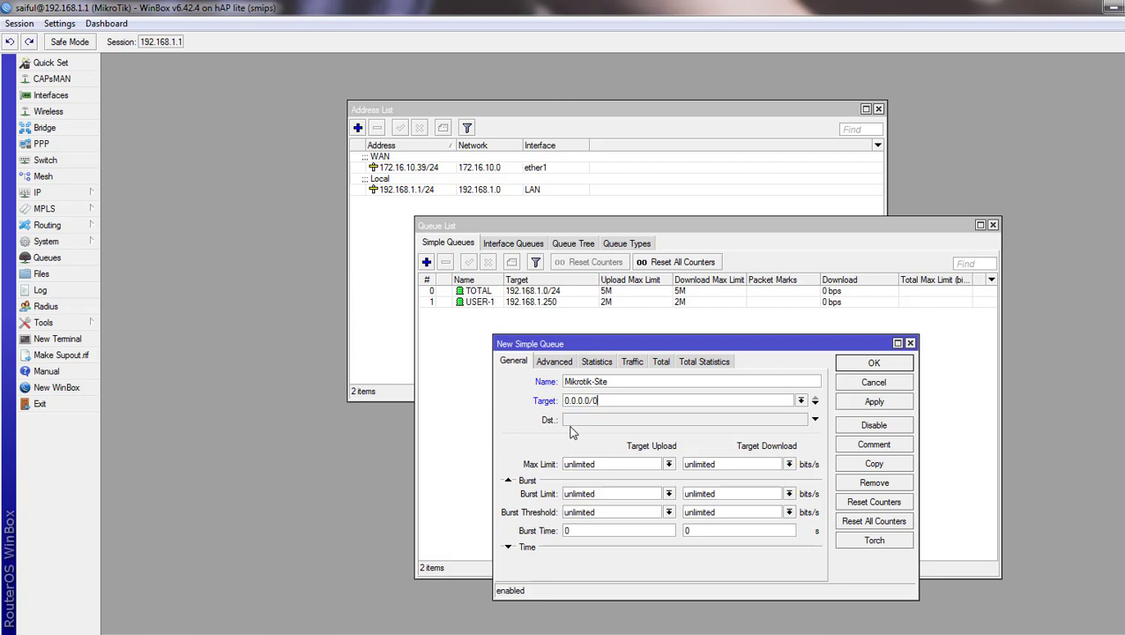
Step: Enable the queue's Dst. field and copy 159.148.147.196 from the Command Prompt ping output
{"action": "left_click", "coordinate": [574, 422]}
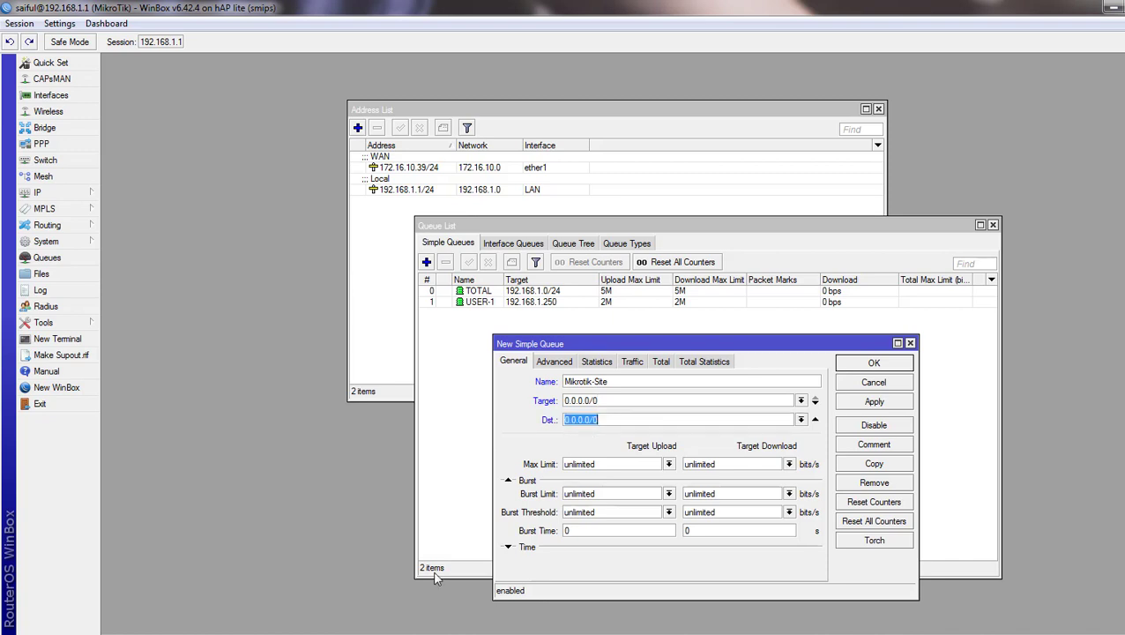
{"action": "key", "text": "alt+Tab"}
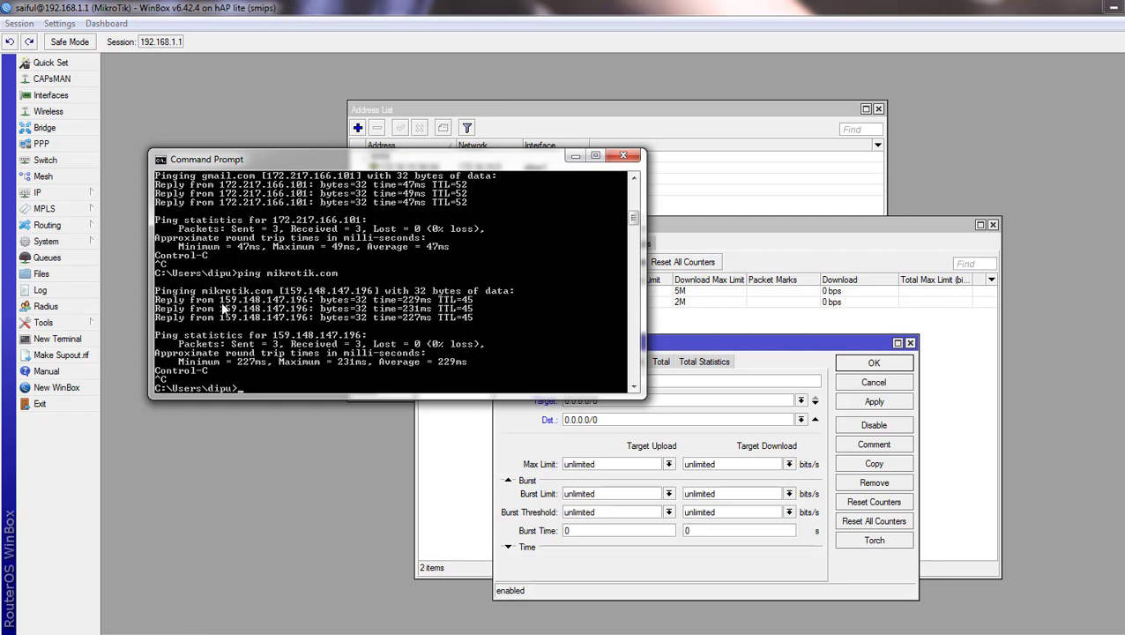
{"action": "right_click", "coordinate": [226, 304]}
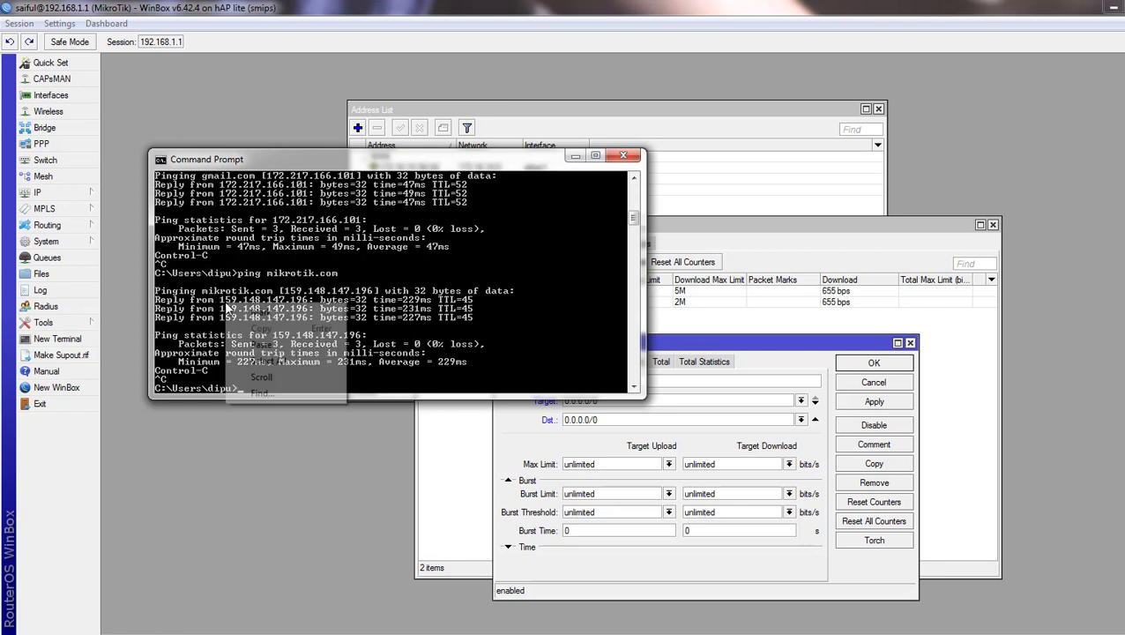
{"action": "left_click", "coordinate": [239, 313]}
{"action": "left_click_drag", "start_coordinate": [221, 301], "coordinate": [308, 306]}
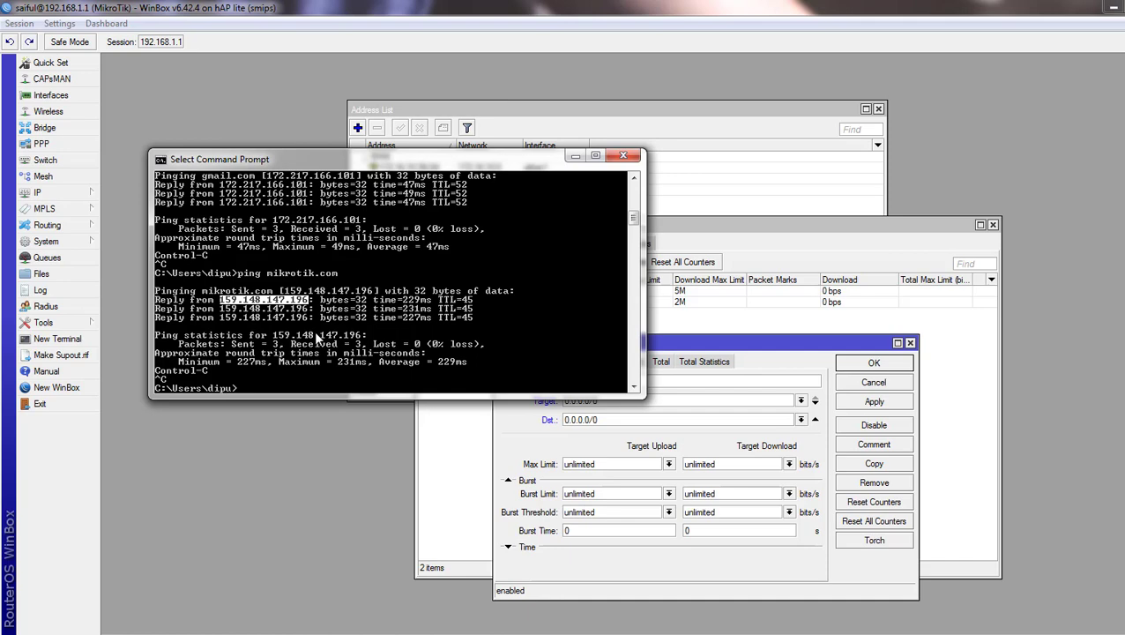
{"action": "key", "text": "Return"}
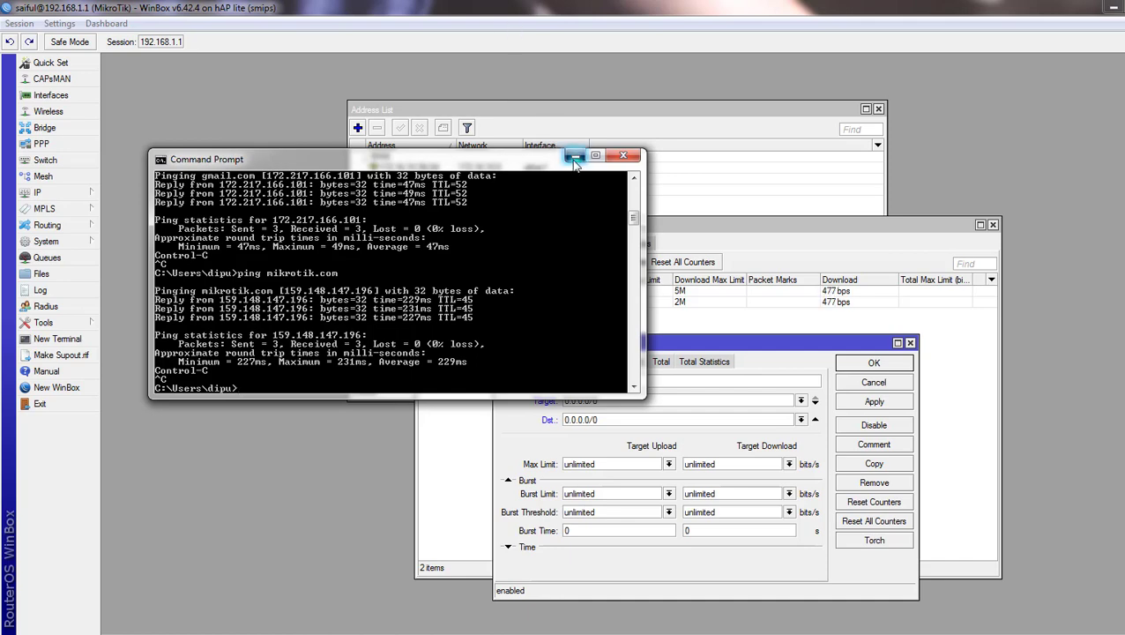
{"action": "left_click", "coordinate": [574, 159]}
{"action": "left_click_drag", "start_coordinate": [596, 420], "coordinate": [529, 432]}
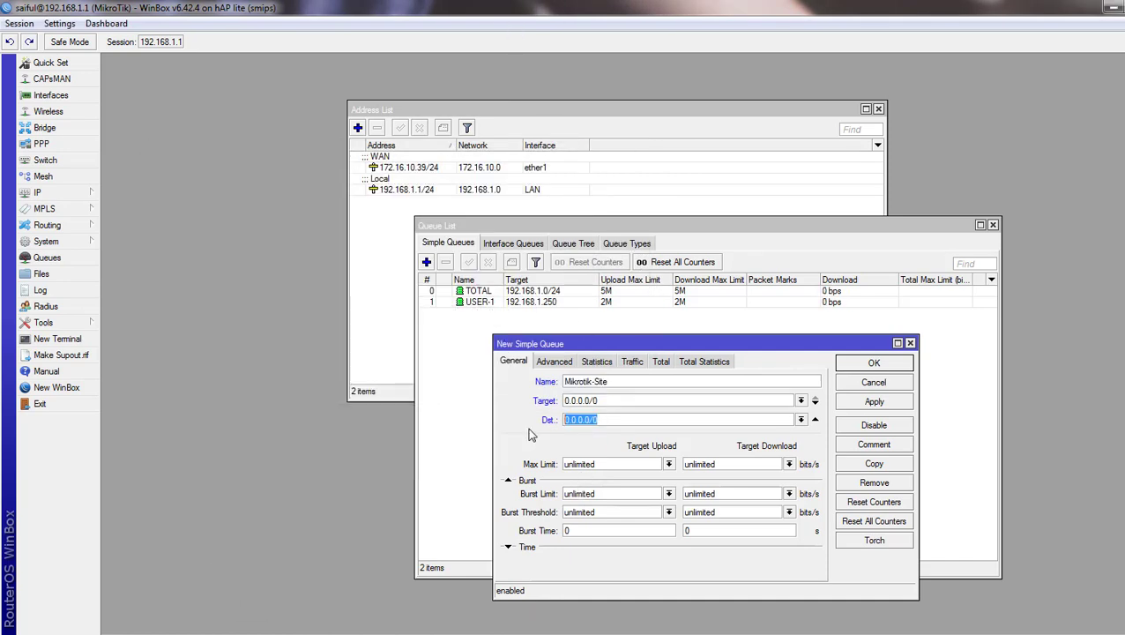
Step: Paste 159.148.147.196 as the destination and set upload and download Max Limit to 10M
{"action": "key", "text": "ctrl+v"}
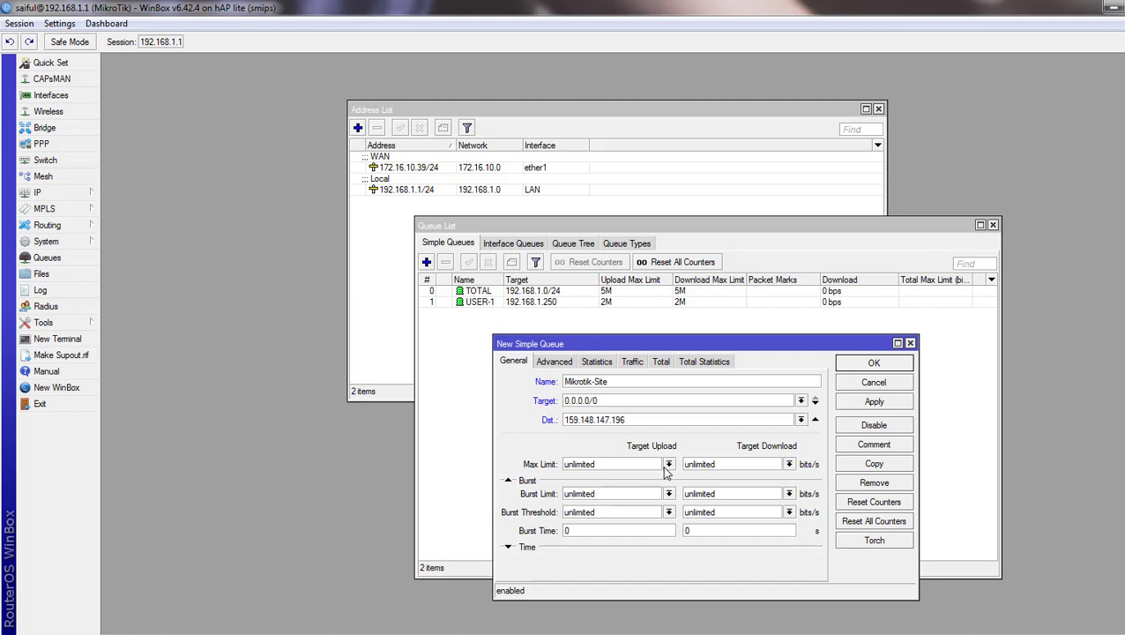
{"action": "left_click", "coordinate": [666, 468]}
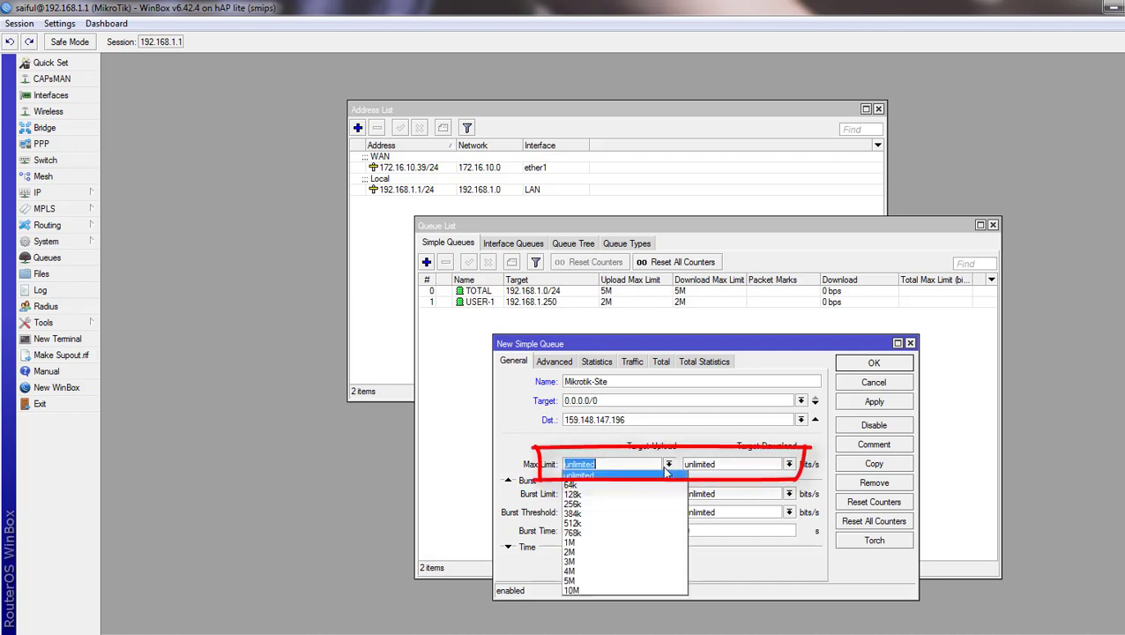
{"action": "left_click", "coordinate": [585, 591]}
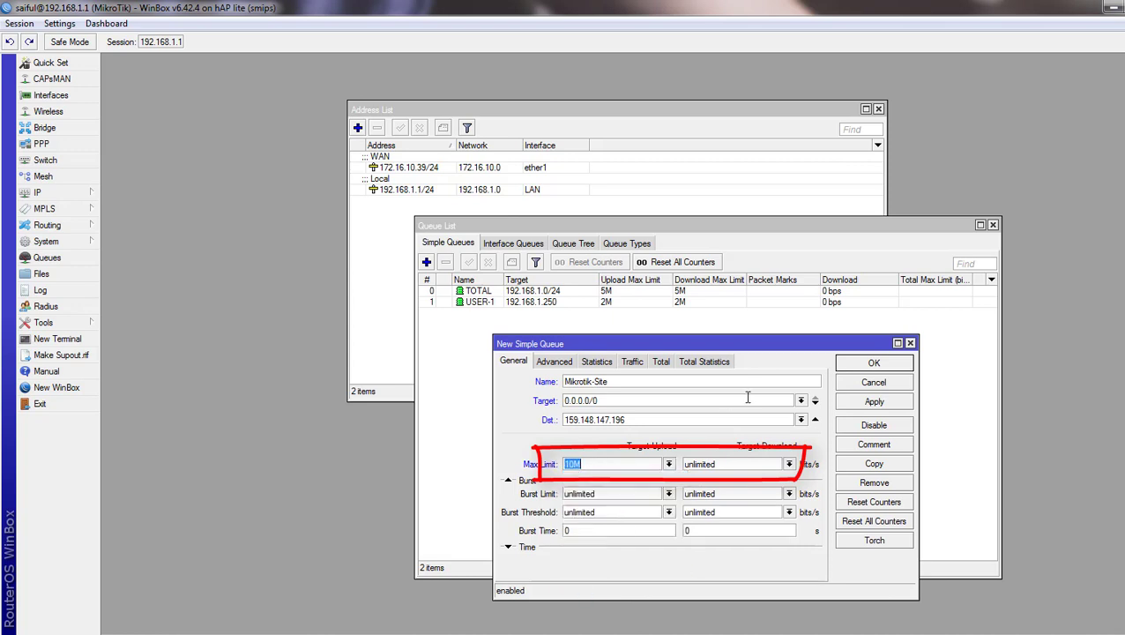
{"action": "left_click", "coordinate": [790, 465]}
{"action": "left_click", "coordinate": [692, 590]}
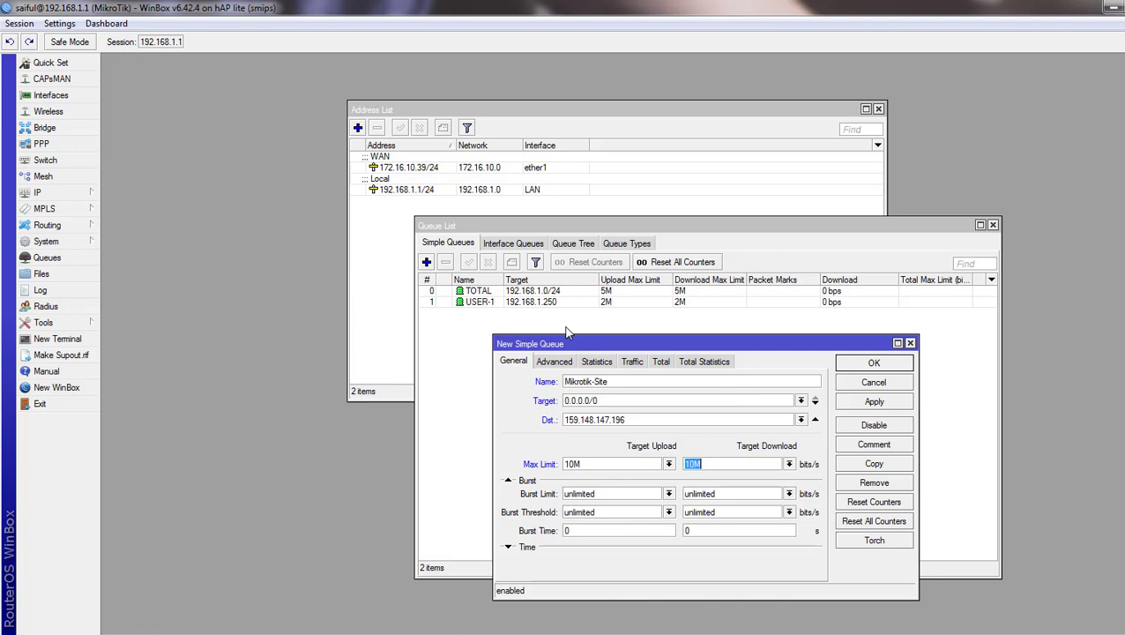
Step: Set Advanced Limit At to 10M for upload and download, then apply and save the queue
{"action": "left_click", "coordinate": [555, 360]}
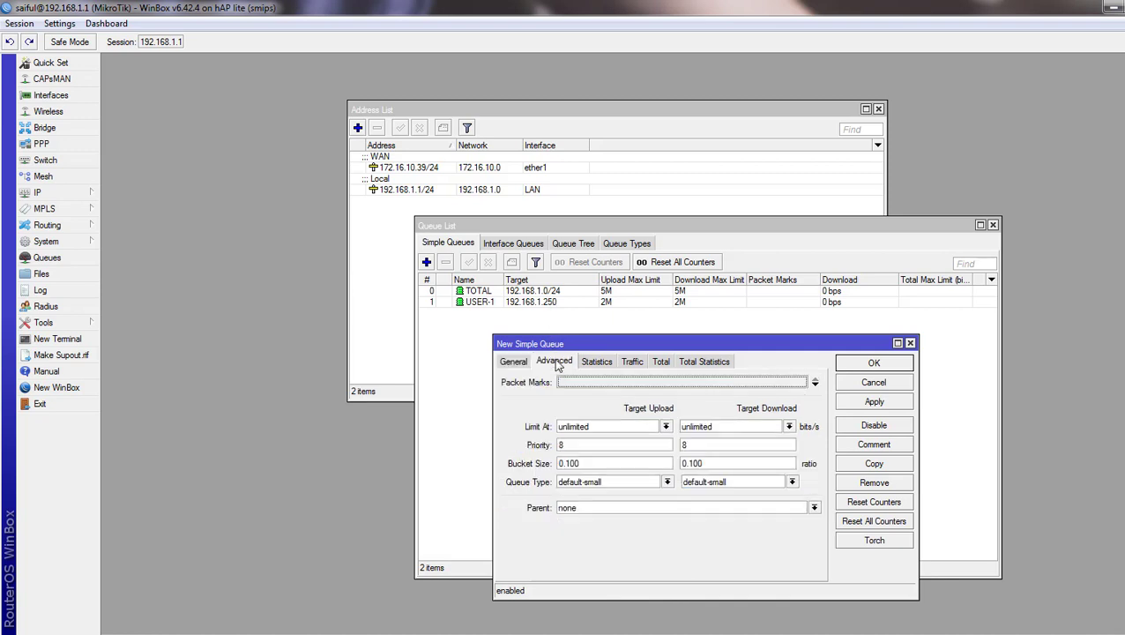
{"action": "left_click", "coordinate": [666, 427]}
{"action": "left_click", "coordinate": [568, 552]}
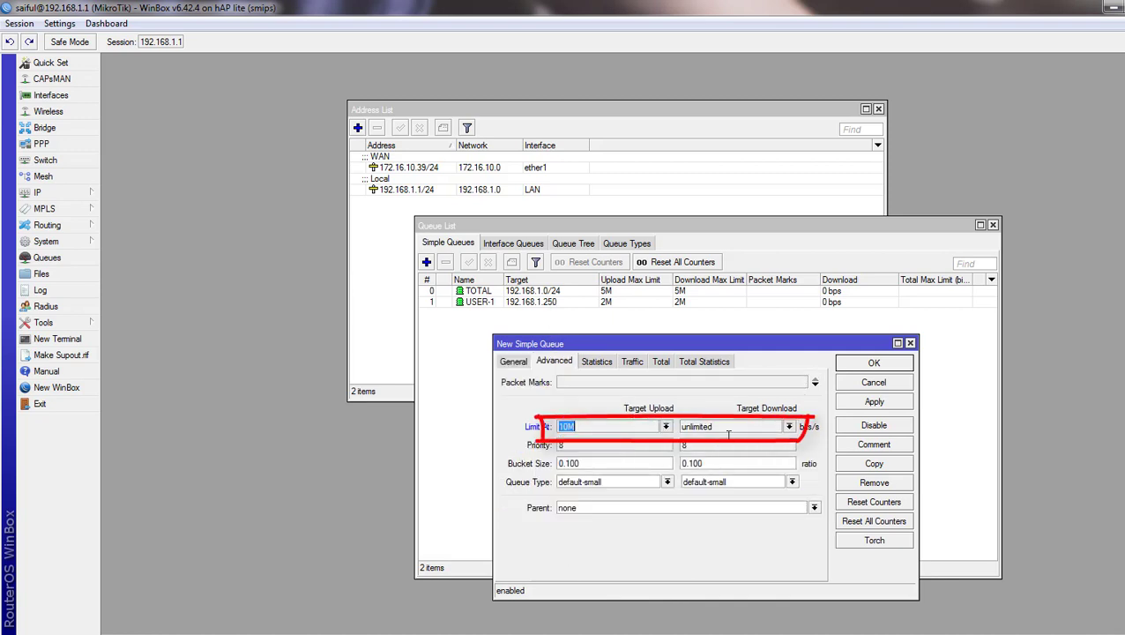
{"action": "left_click", "coordinate": [788, 427]}
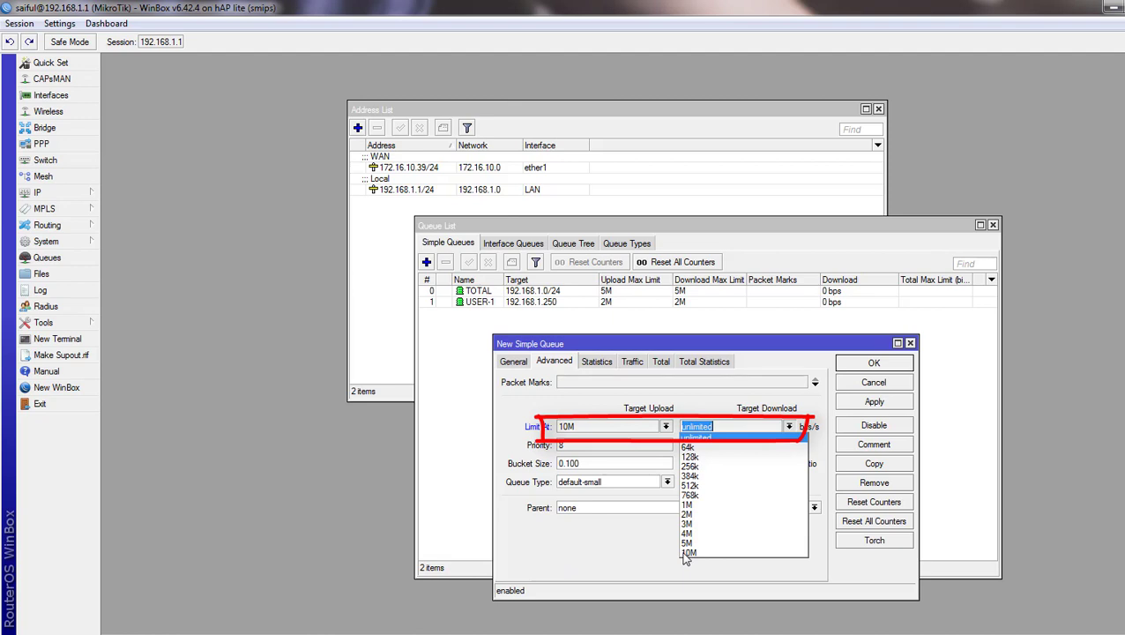
{"action": "left_click", "coordinate": [686, 552]}
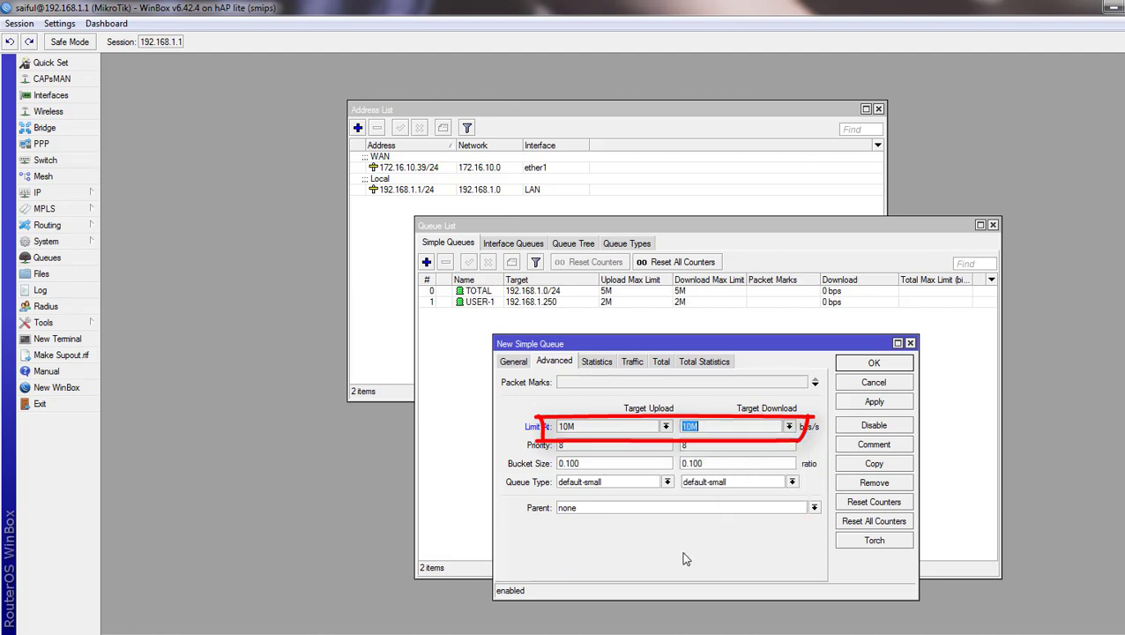
{"action": "left_click", "coordinate": [515, 364]}
{"action": "left_click", "coordinate": [561, 368]}
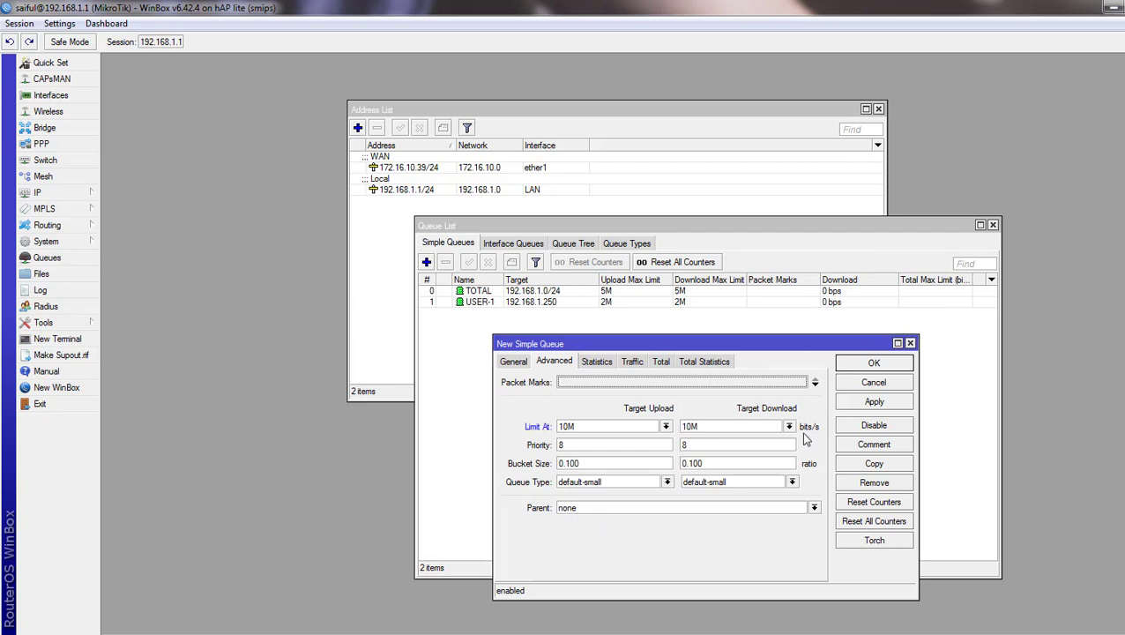
{"action": "left_click", "coordinate": [863, 408]}
{"action": "left_click", "coordinate": [863, 363]}
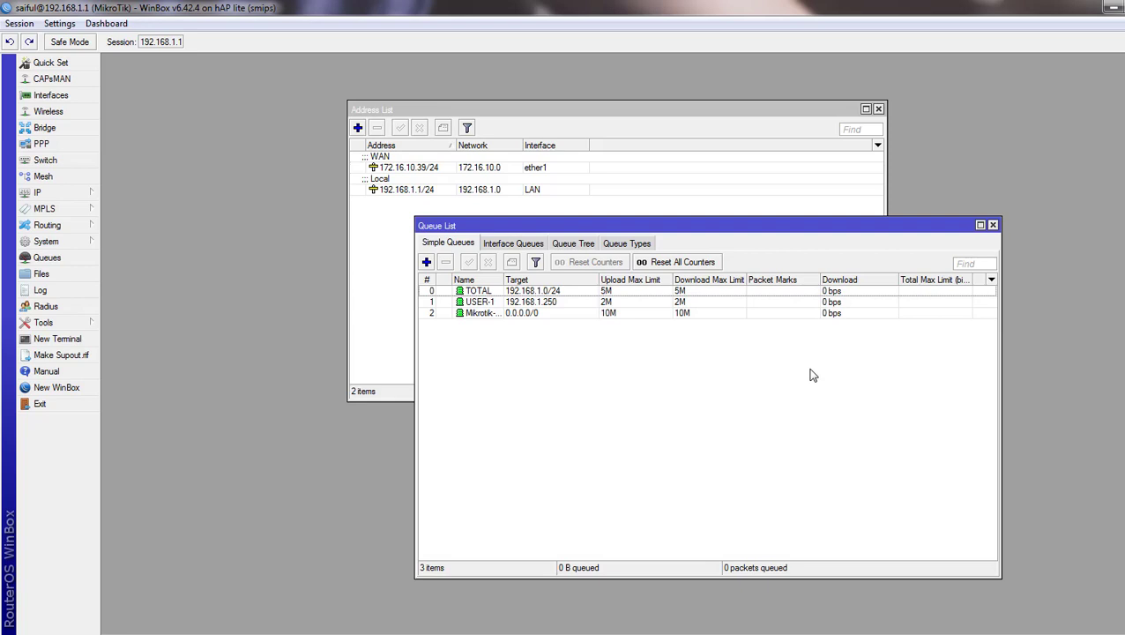
Step: Drag the Mikrotik-Site queue above TOTAL so it becomes queue 0
{"action": "left_click", "coordinate": [522, 314]}
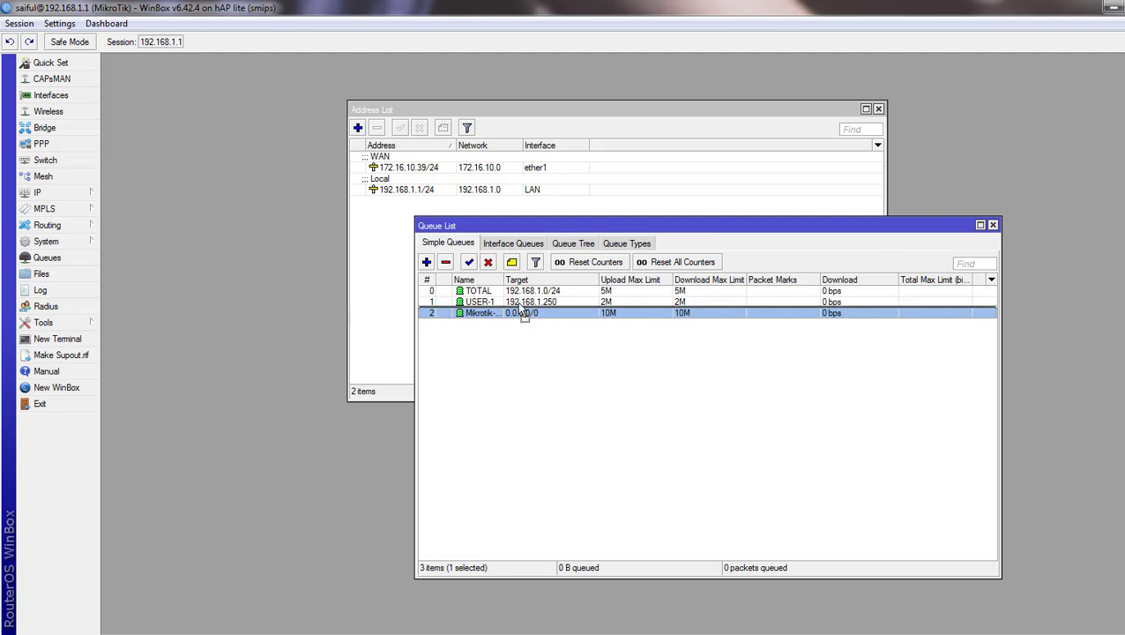
{"action": "left_click_drag", "start_coordinate": [522, 315], "coordinate": [521, 291]}
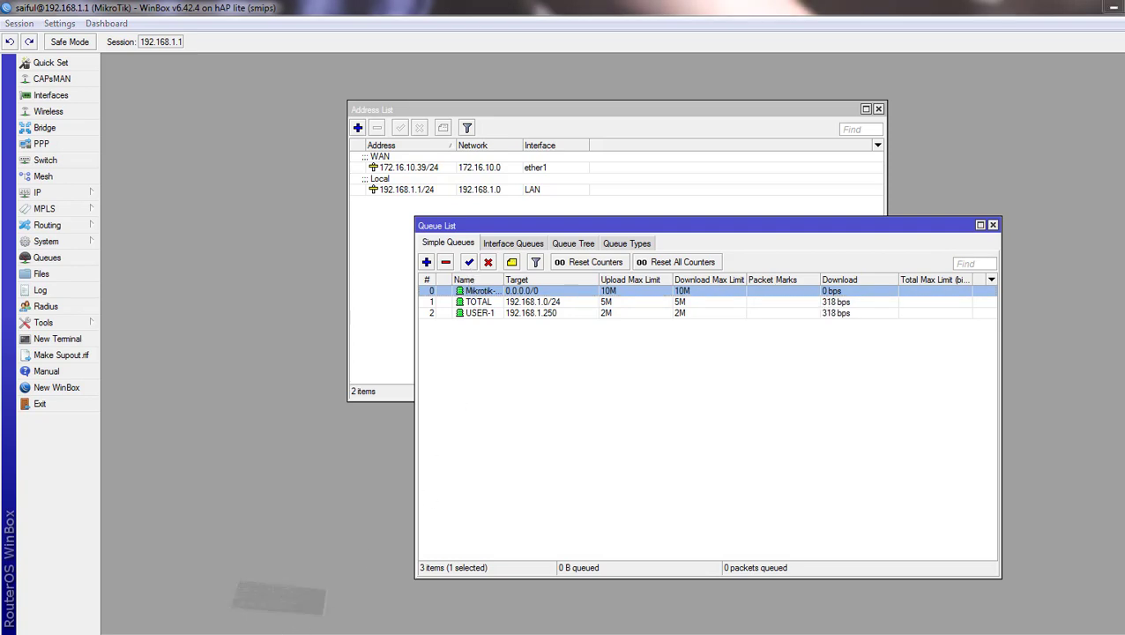
Step: Ping gmail.com in Command Prompt for two replies, then return to the WinBox queue list
{"action": "key", "text": "alt+Tab"}
{"action": "type", "text": "p"}
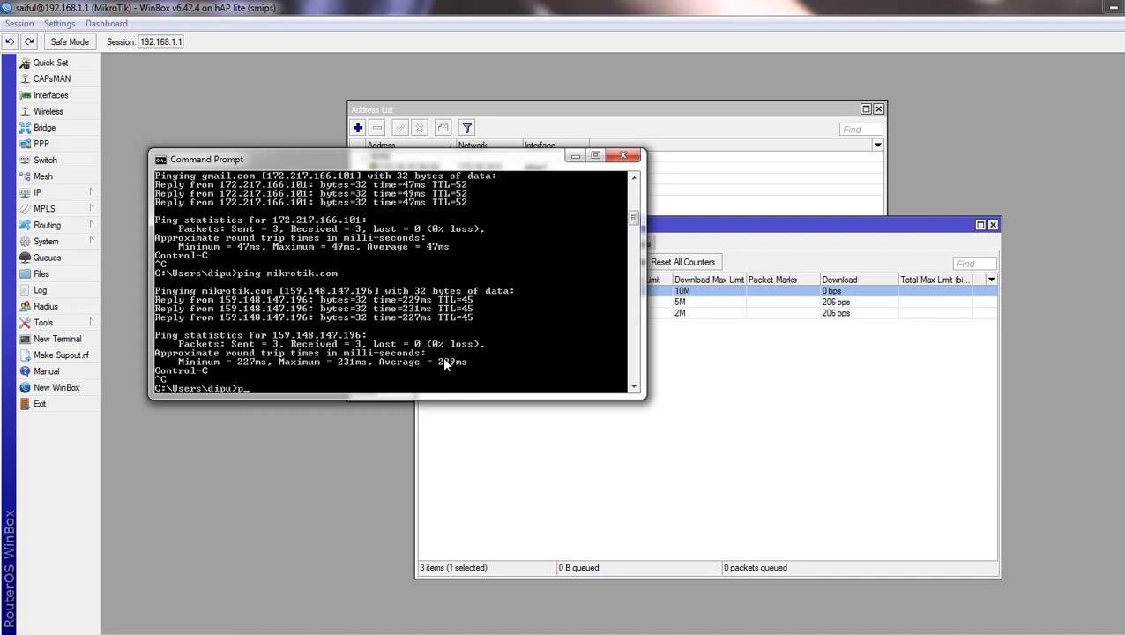
{"action": "type", "text": "ing gmail"}
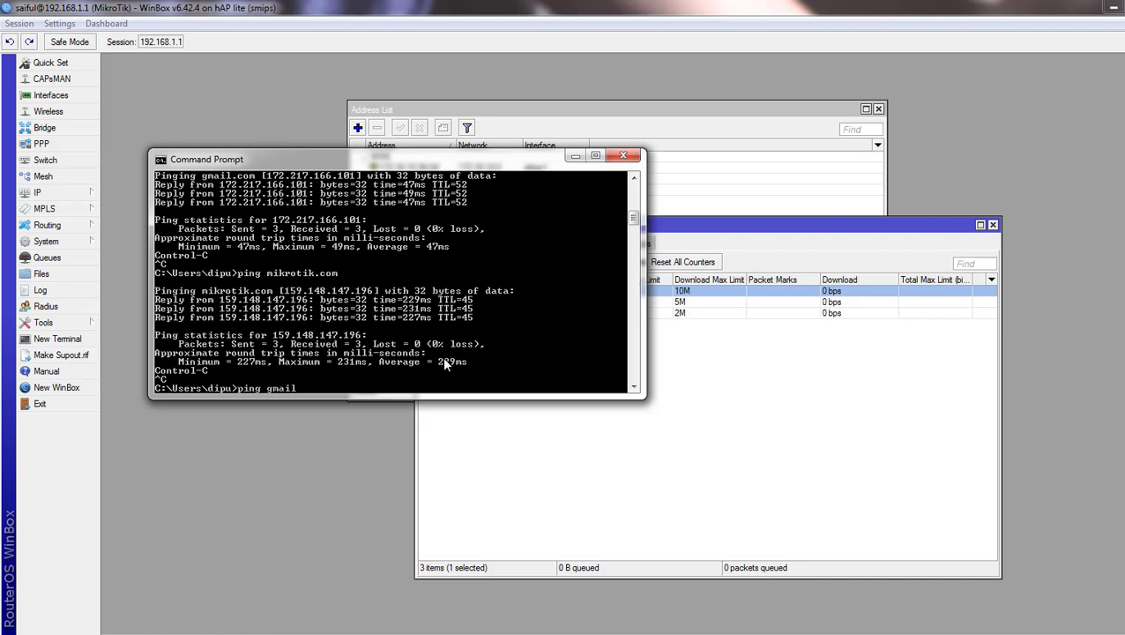
{"action": "type", "text": ".com"}
{"action": "key", "text": "Return"}
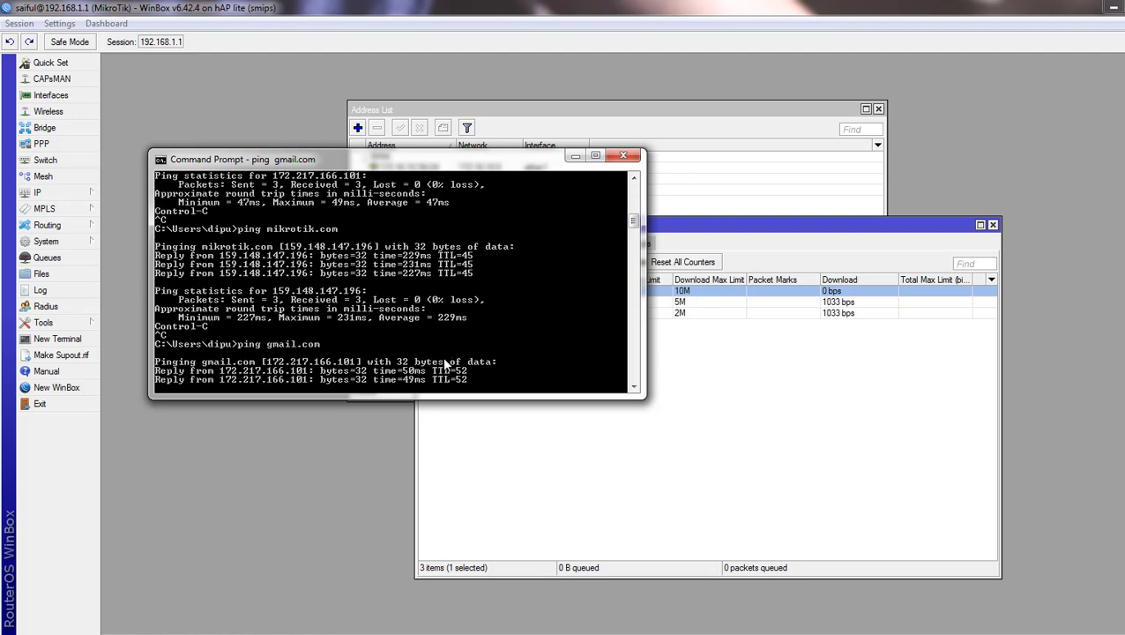
{"action": "key", "text": "ctrl+c"}
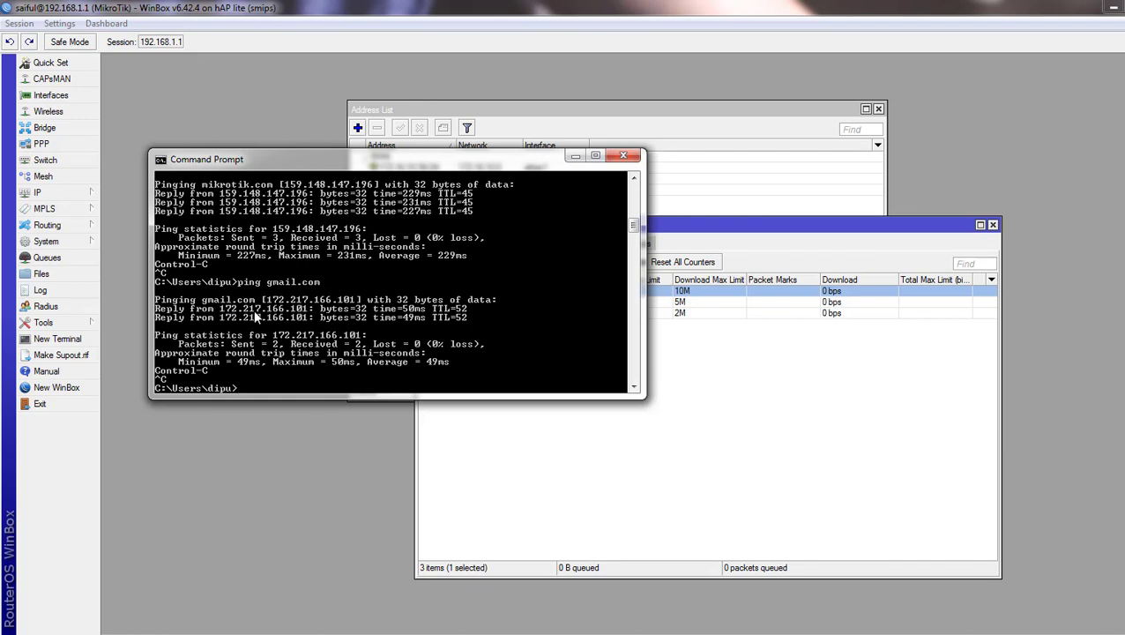
{"action": "left_click", "coordinate": [524, 402]}
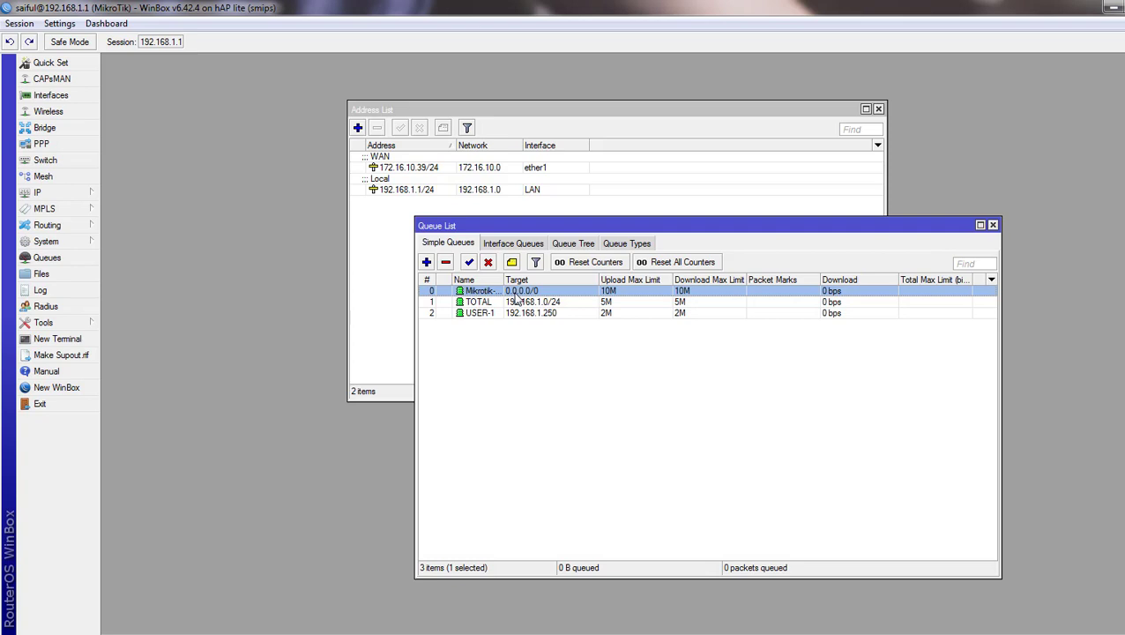
Step: Reopen Mikrotik-Site's General settings to check its 159.148.147.196 destination and 10M limits
{"action": "key", "text": "Return"}
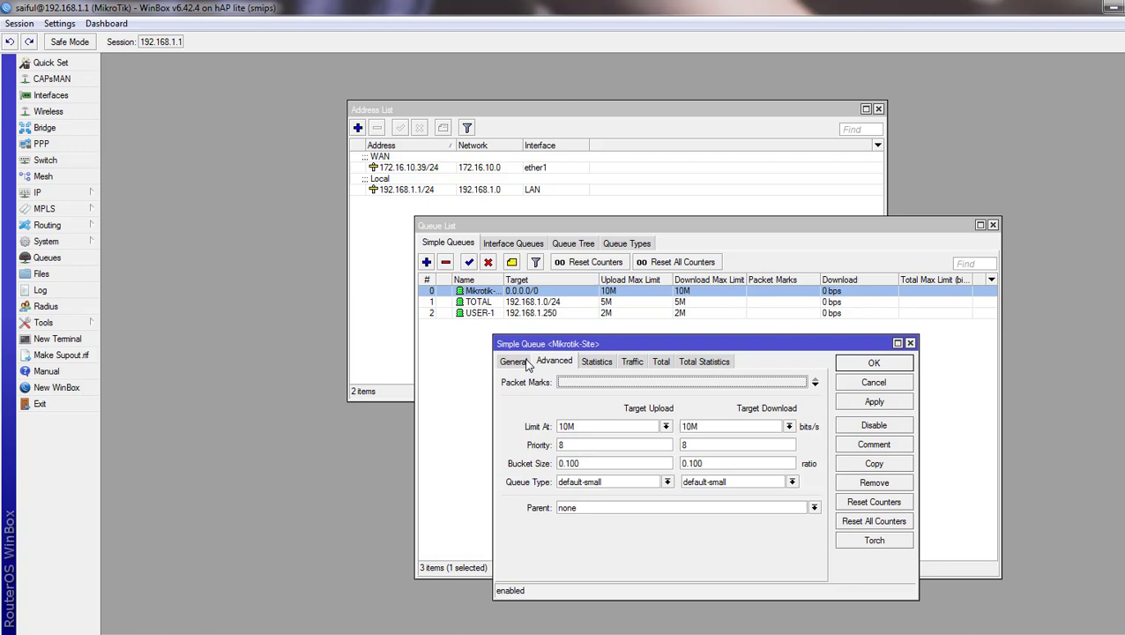
{"action": "left_click", "coordinate": [519, 363]}
{"action": "left_click_drag", "start_coordinate": [529, 411], "coordinate": [527, 425]}
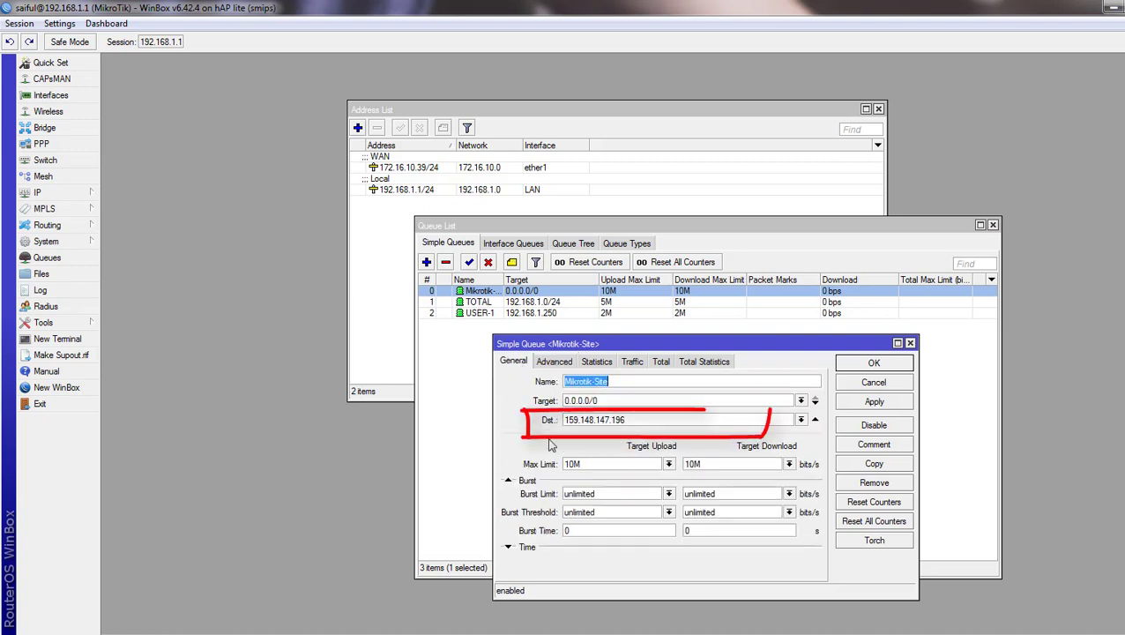